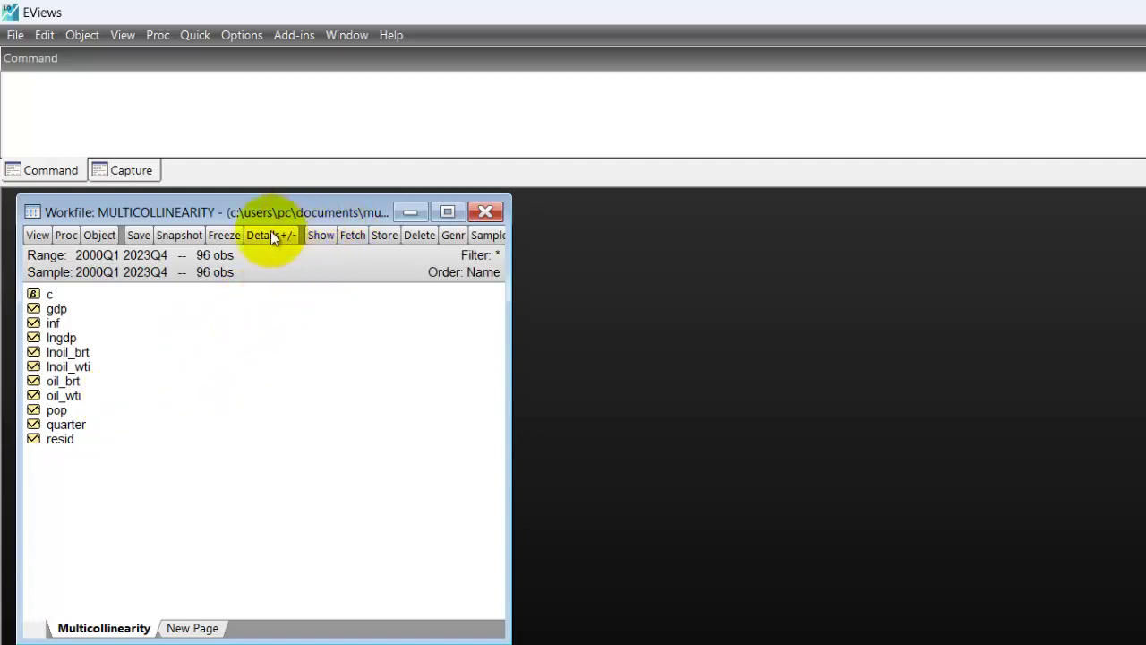
Multi-select the series gdp, inf, oil_brt and pop in the MULTICOLLINEARITY workfile
left_click(51, 308)
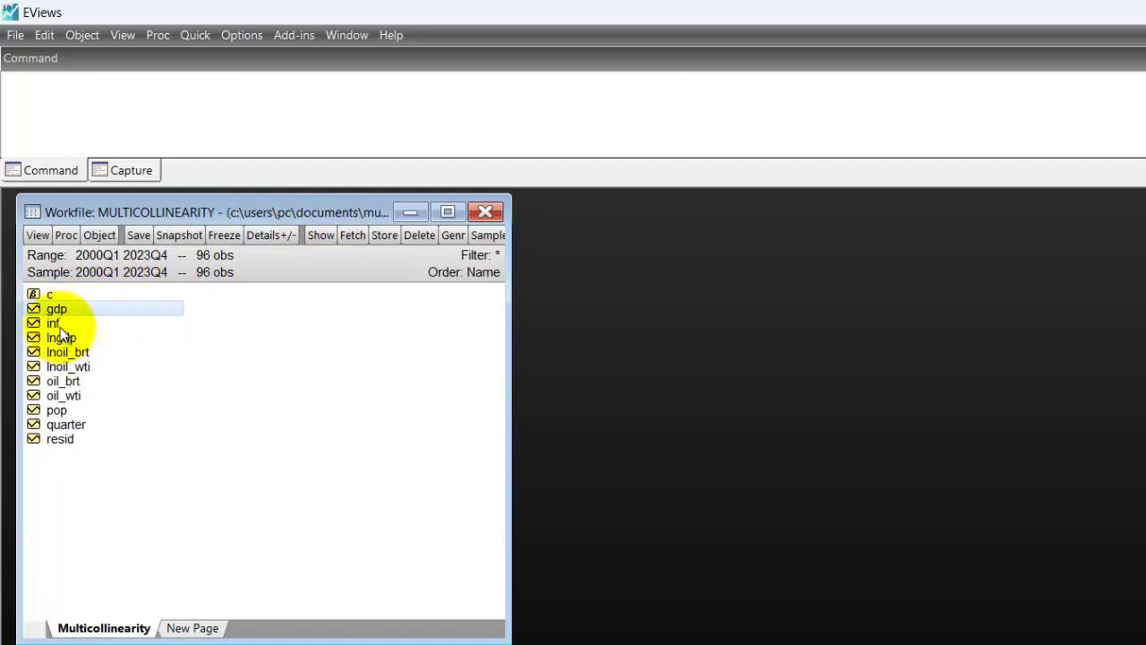
left_click(73, 324)
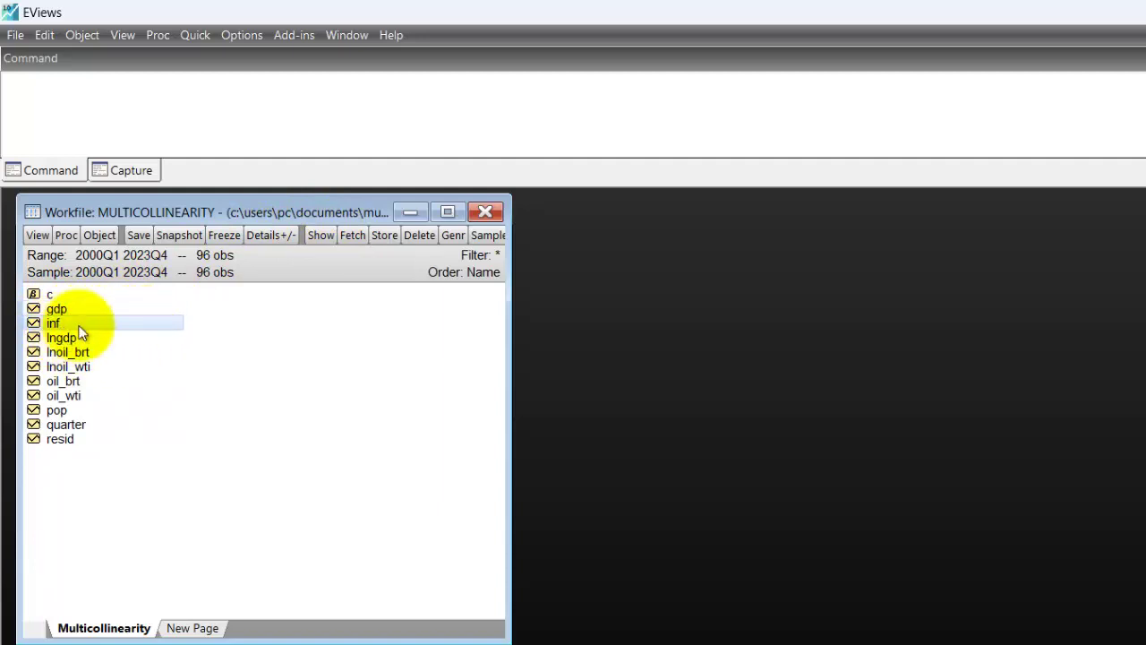
left_click(69, 382)
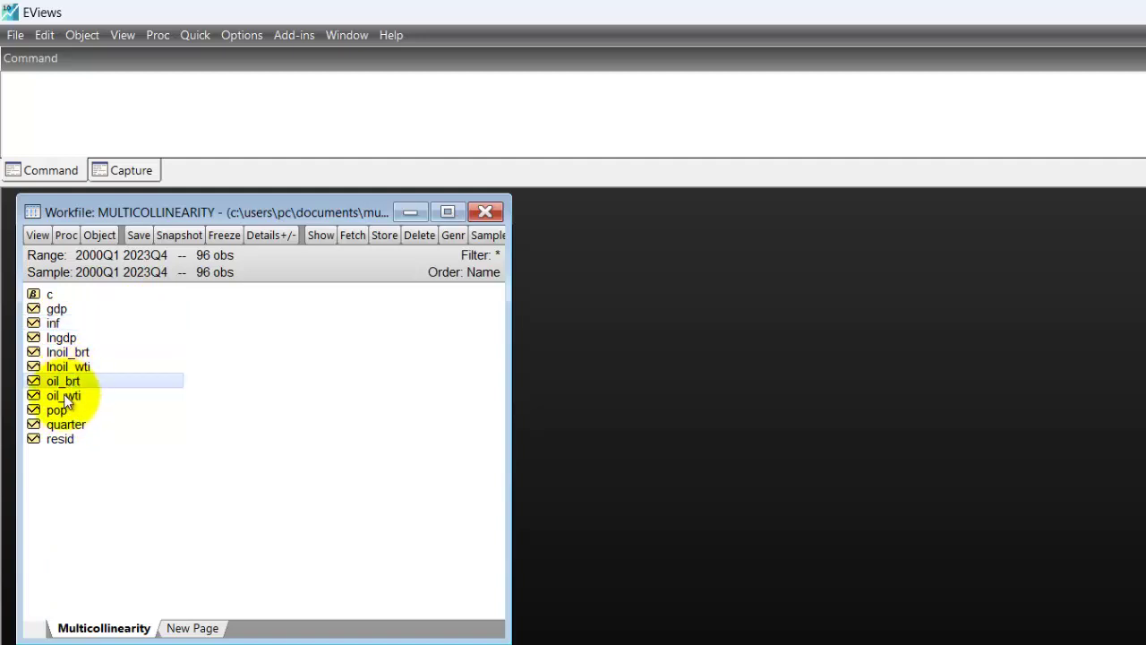
left_click(65, 411)
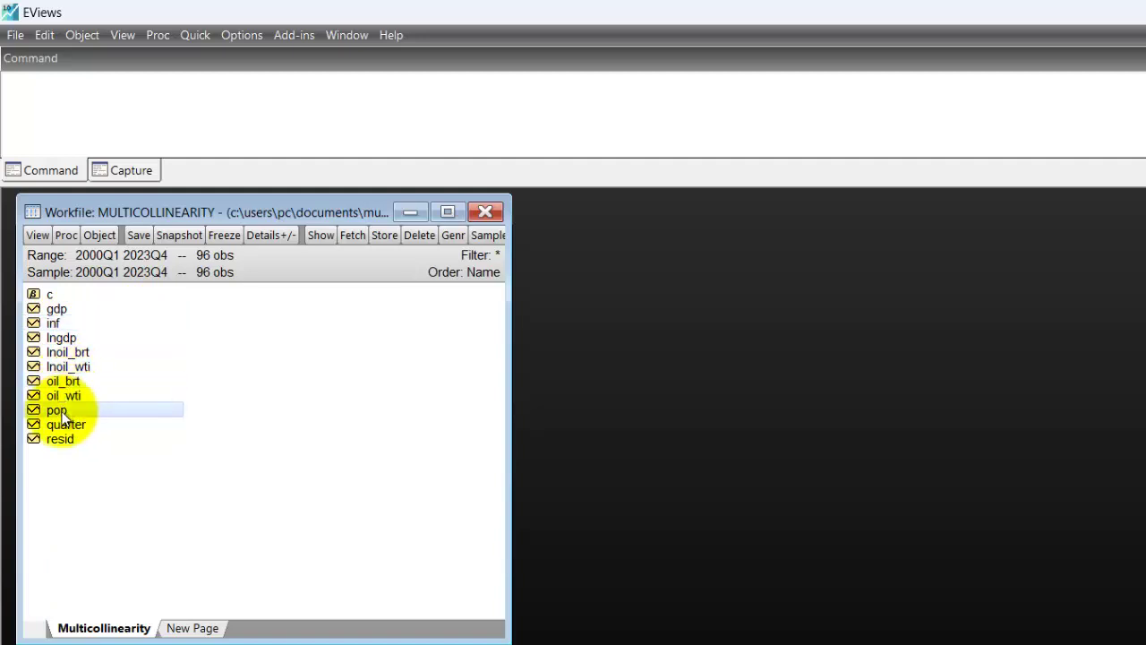
left_click(56, 313)
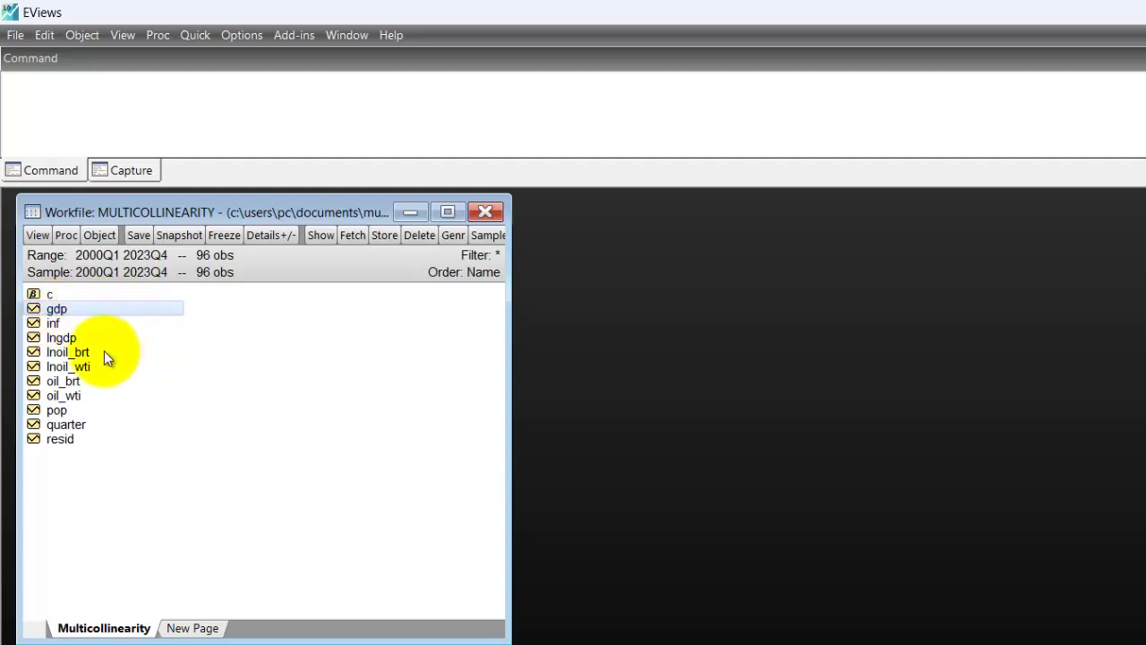
left_click(59, 327, "ctrl")
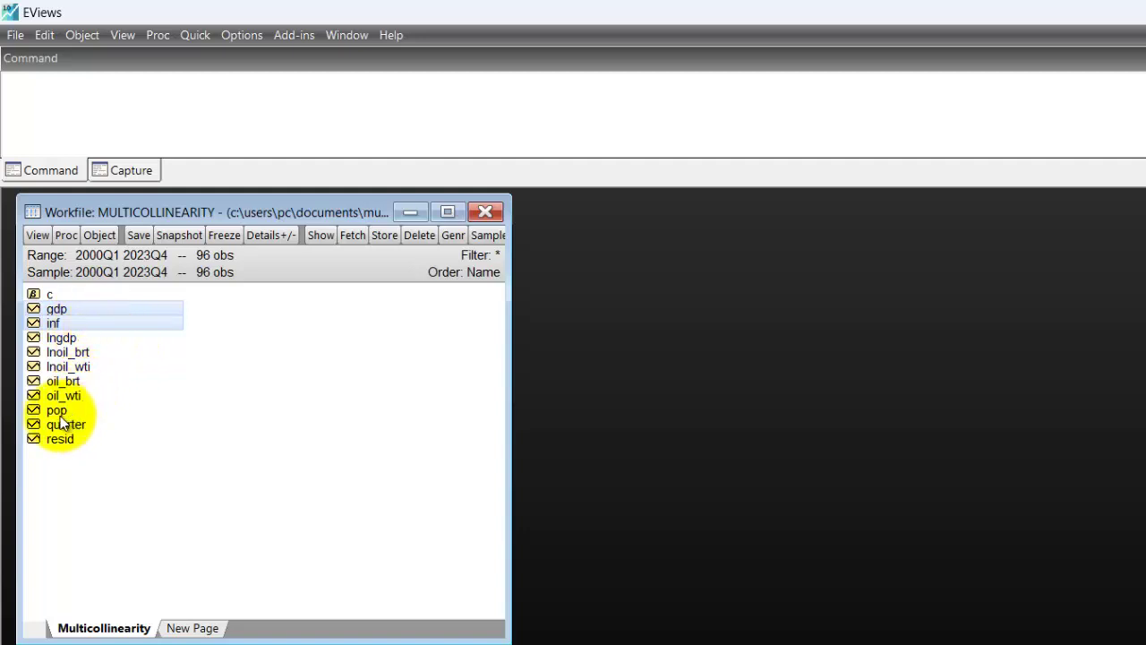
left_click(64, 382, "ctrl")
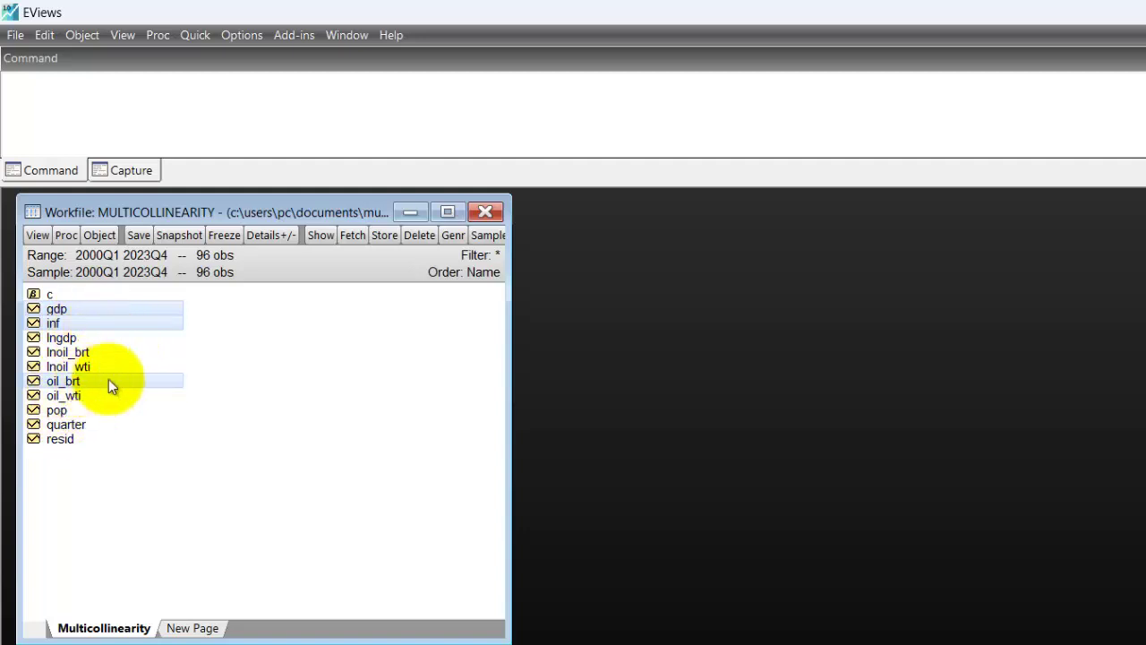
left_click(56, 410, "ctrl")
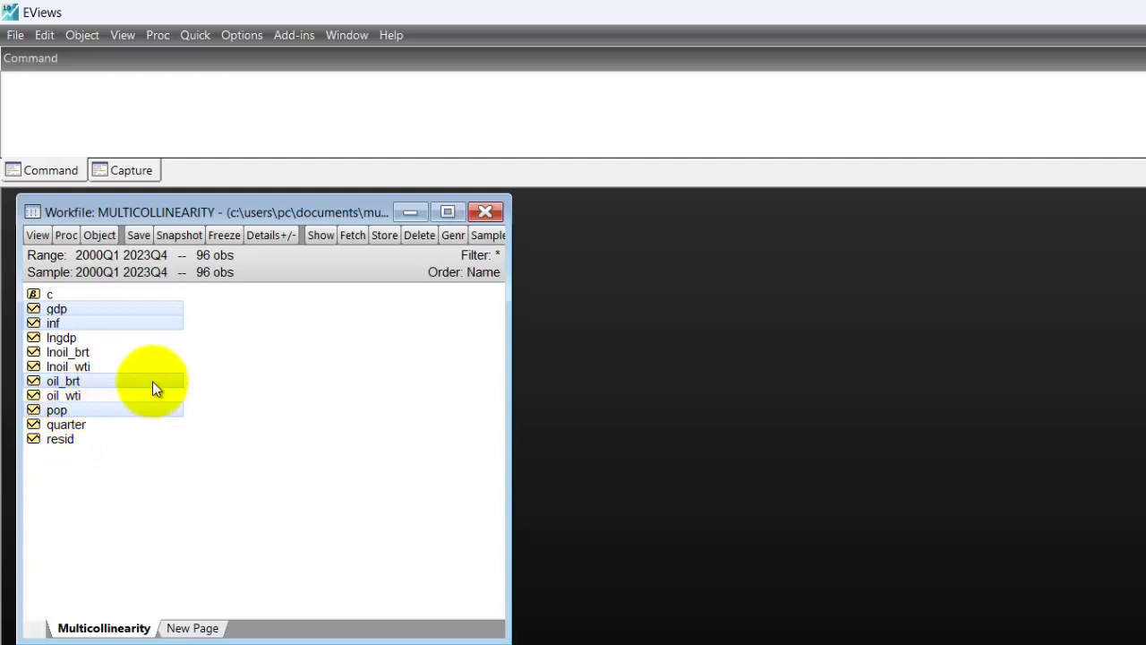
Open the selection as an equation and estimate gdp on inf, oil_brt, pop and c by least squares
right_click(149, 326)
mouse_move(346, 335)
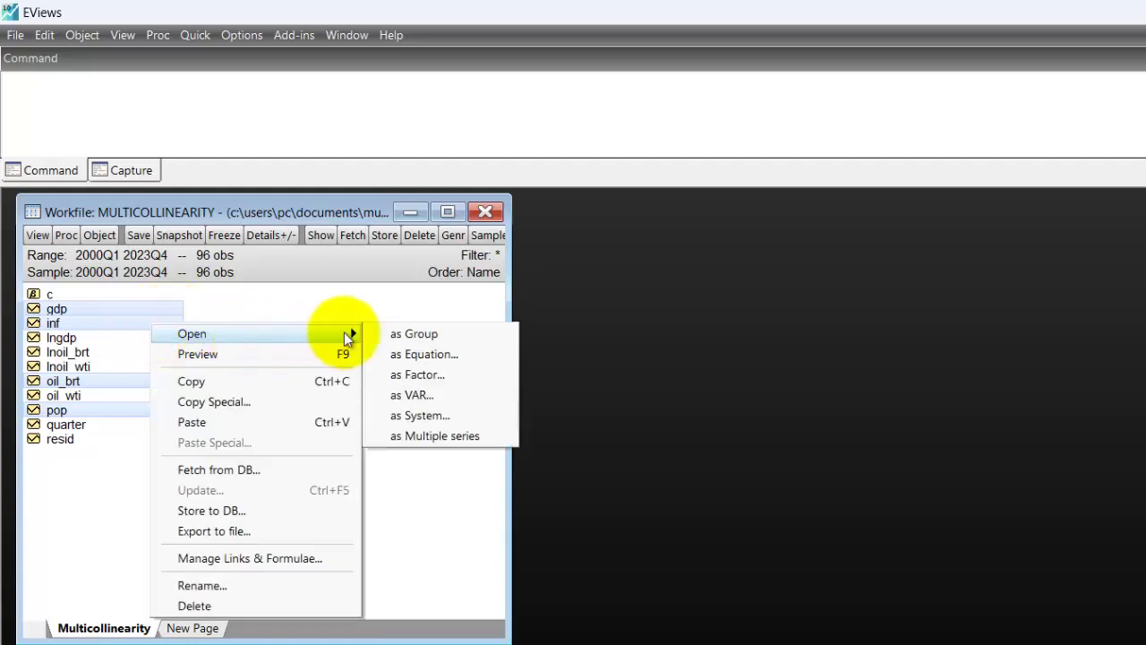
left_click(429, 353)
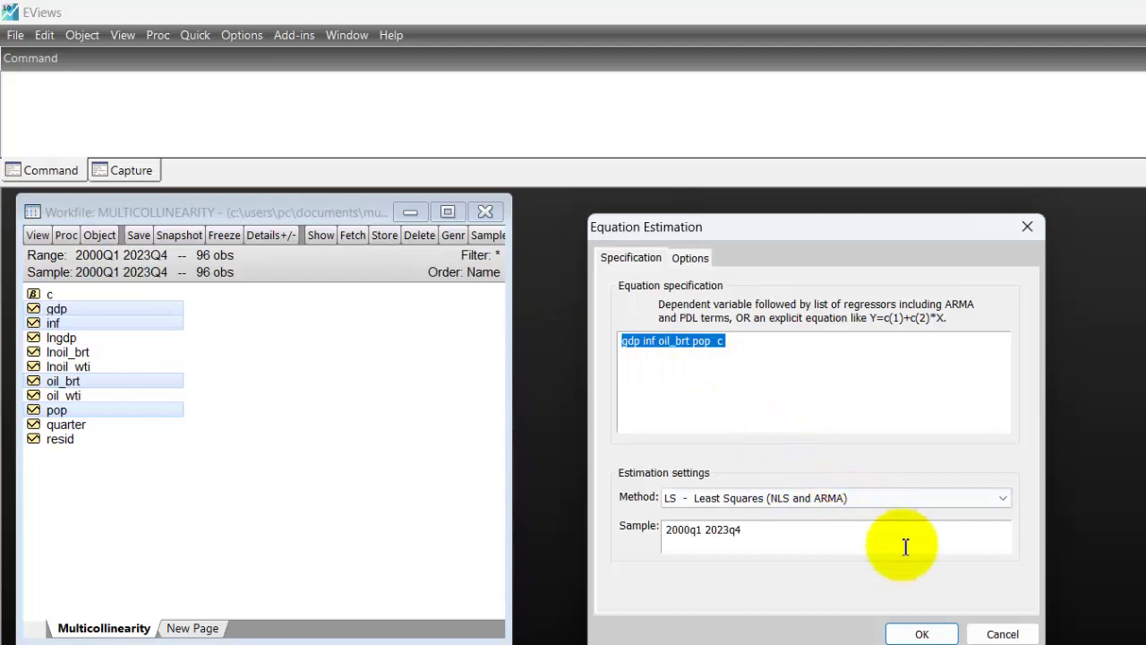
left_click(923, 634)
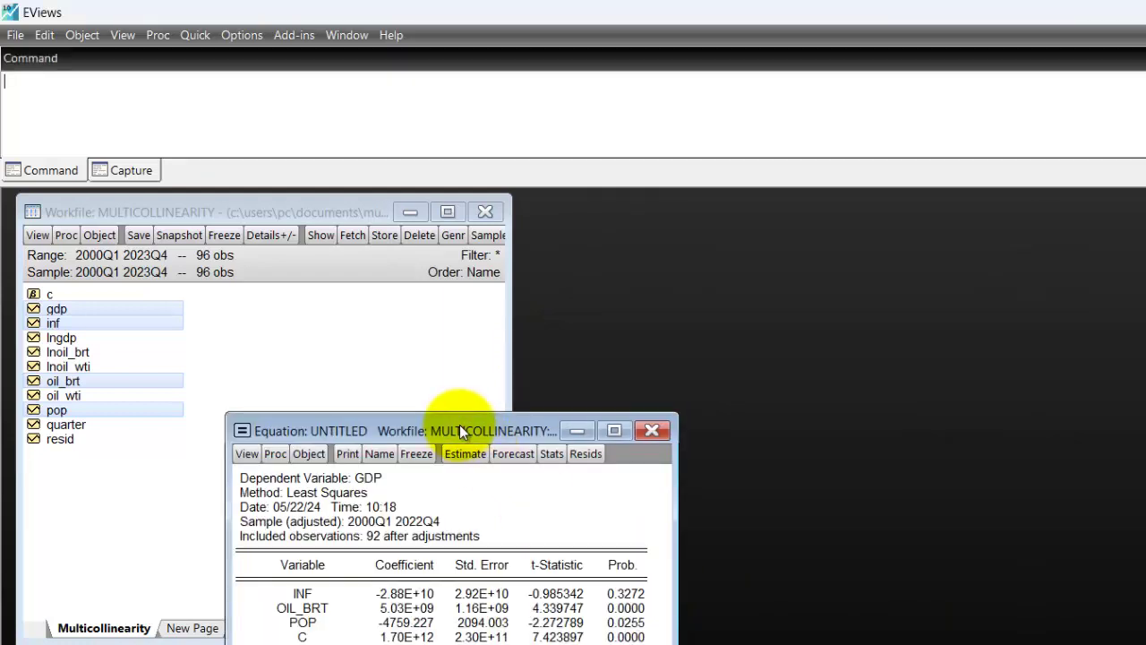
left_click_drag(460, 429, 412, 230)
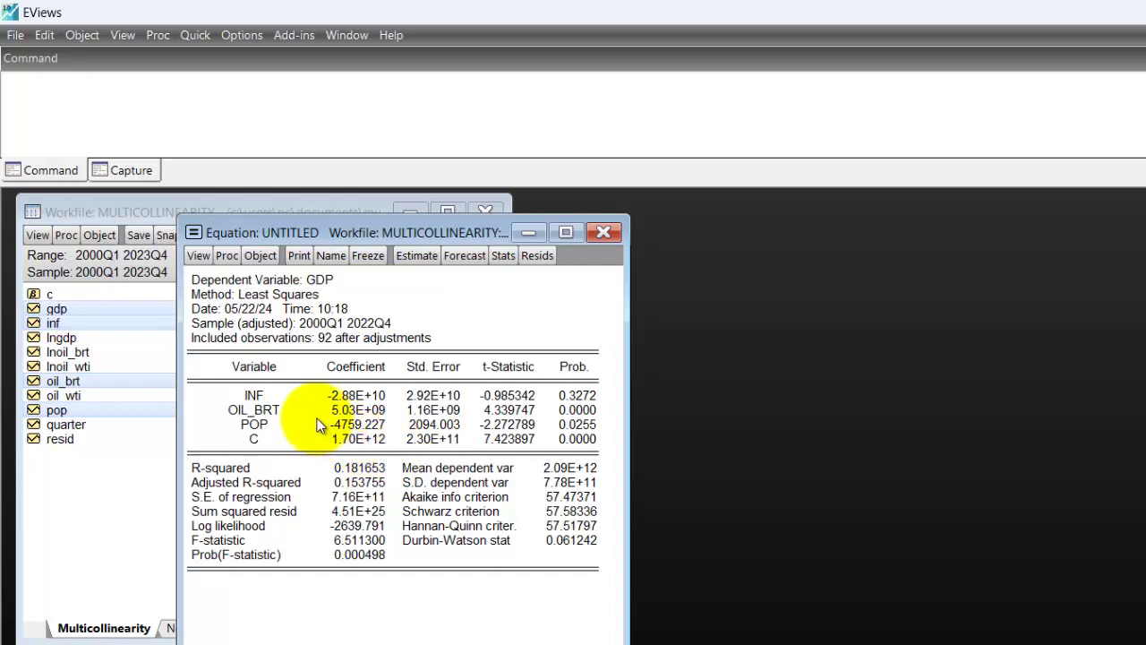
Run the Serial Correlation LM Test on the equation with 2 lags
left_click(197, 261)
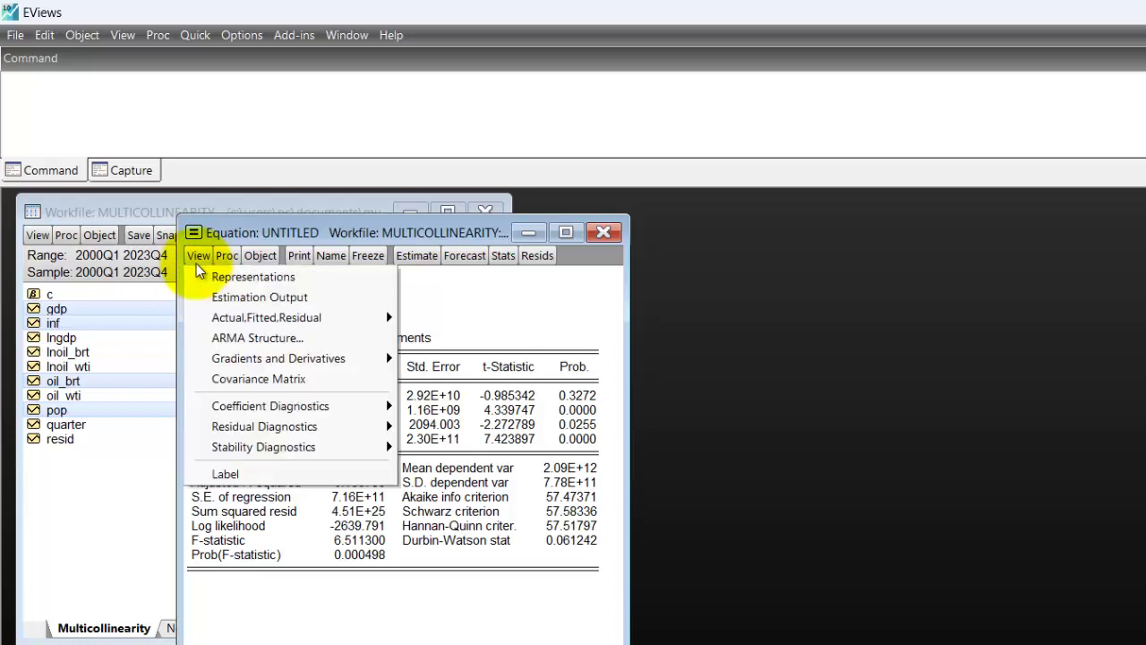
mouse_move(366, 432)
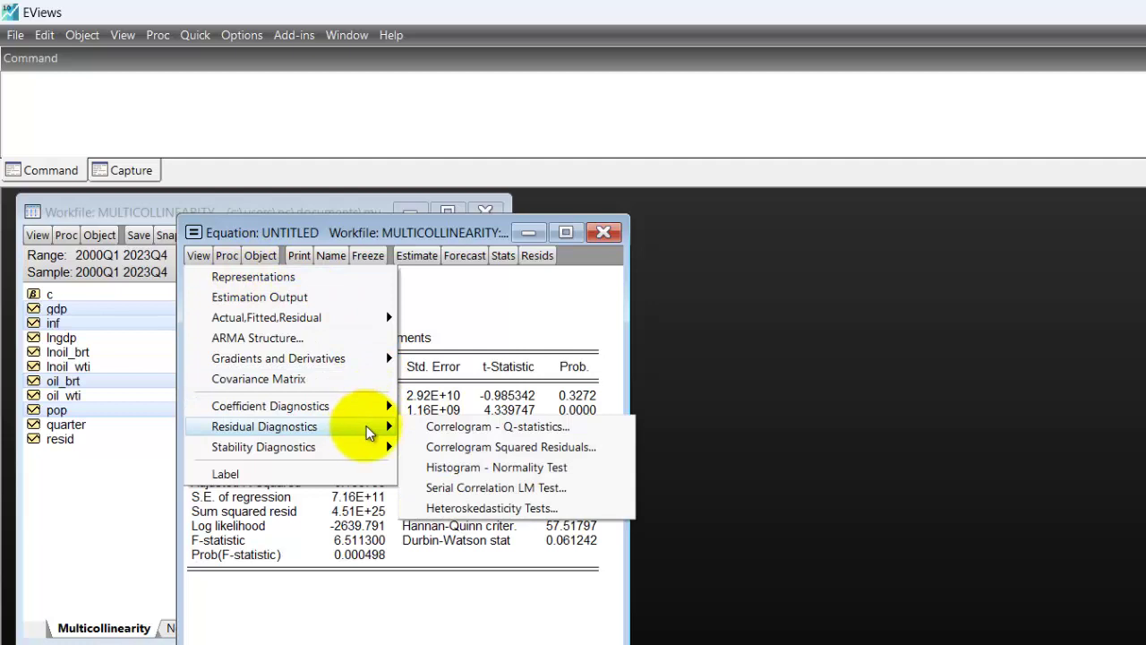
left_click(540, 494)
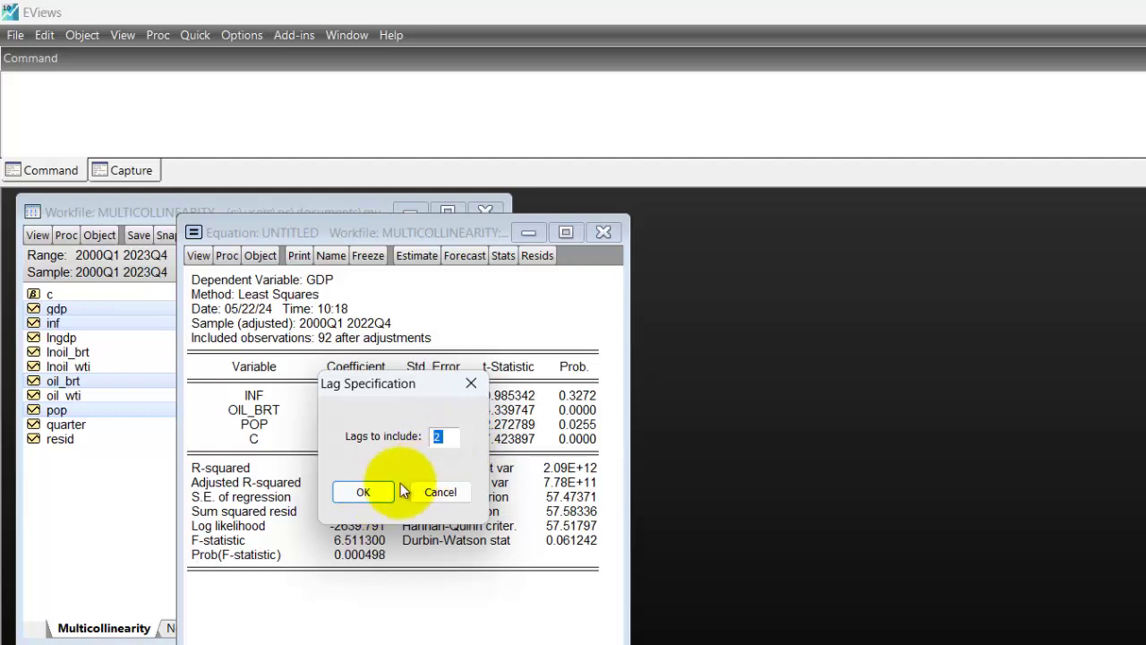
left_click(363, 492)
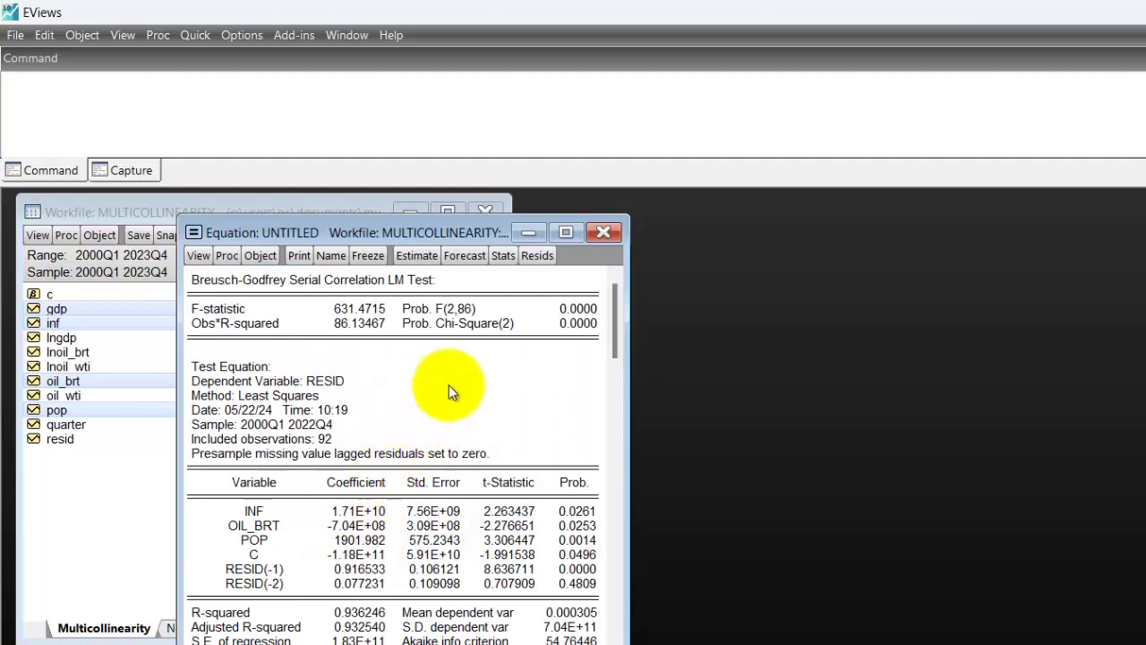
Highlight the Breusch-Godfrey F-statistic 631.4715 and its 0.0000 probability
left_click(287, 283)
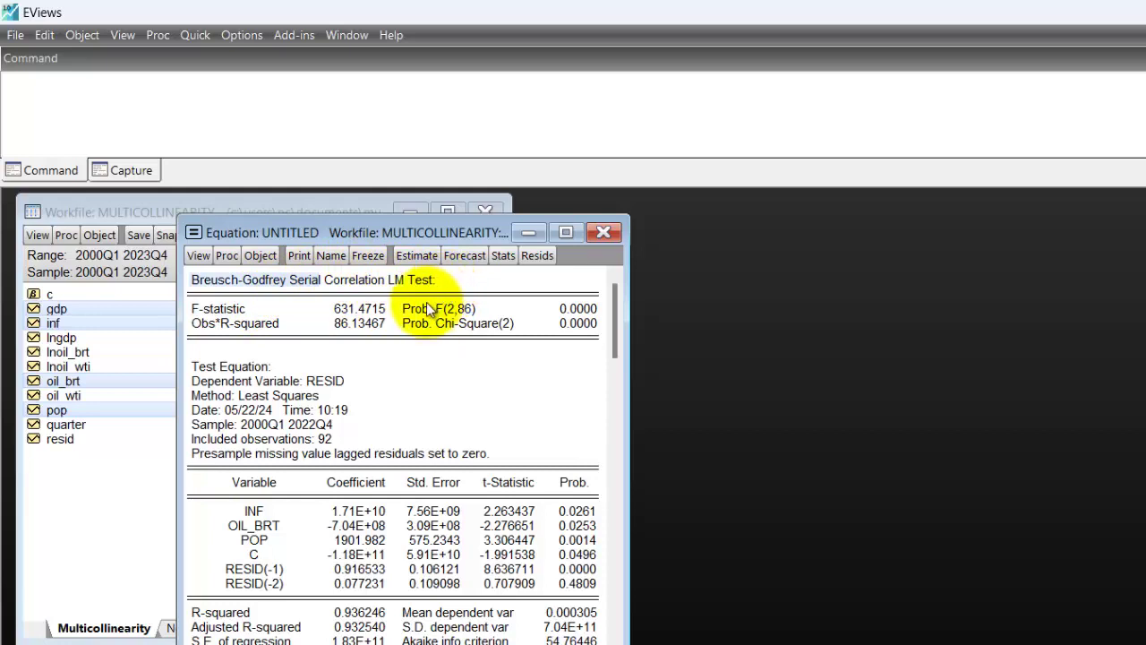
left_click(227, 311)
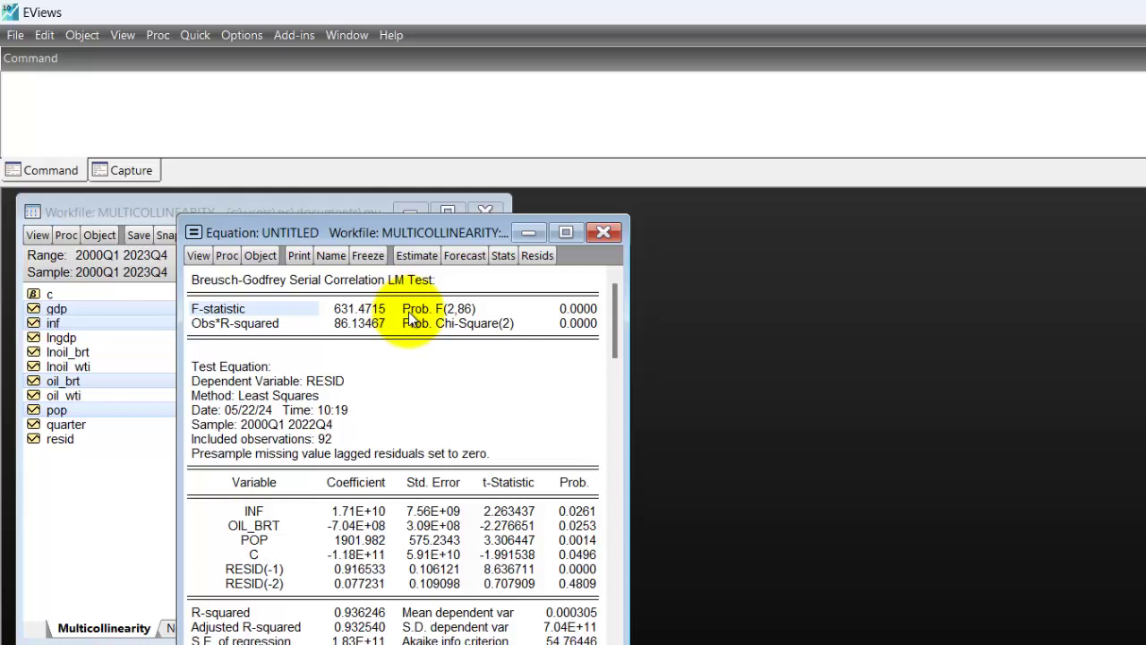
left_click(457, 311)
left_click(580, 310)
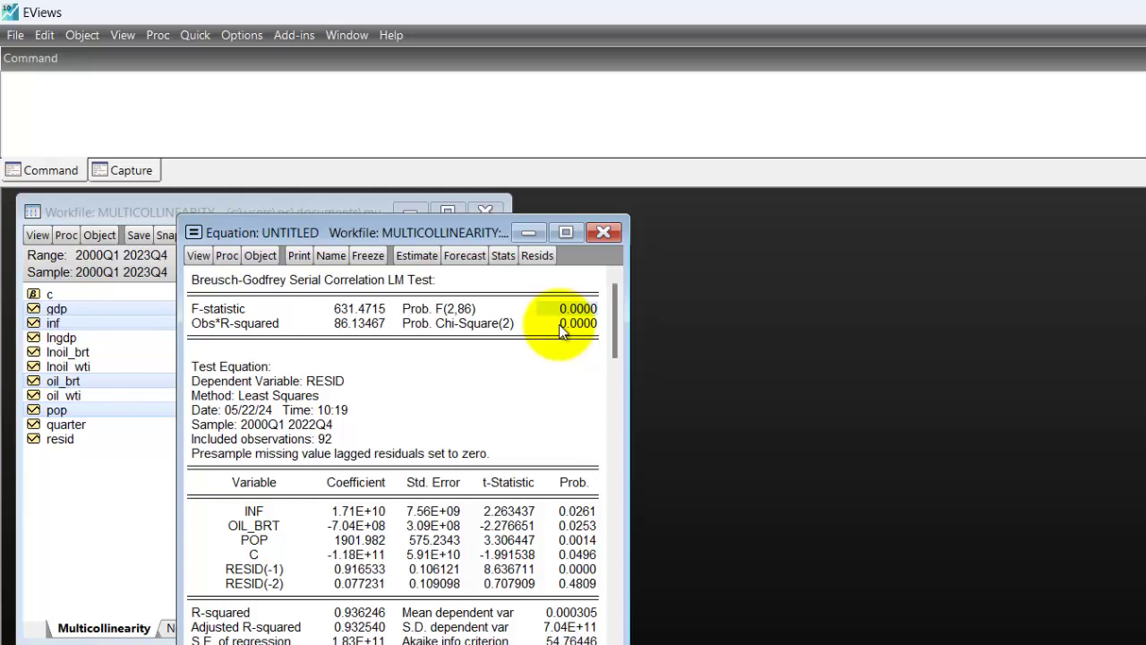
Re-estimate the equation as 'gdp c inf oil_brt pop gdp(-1)'
left_click(416, 256)
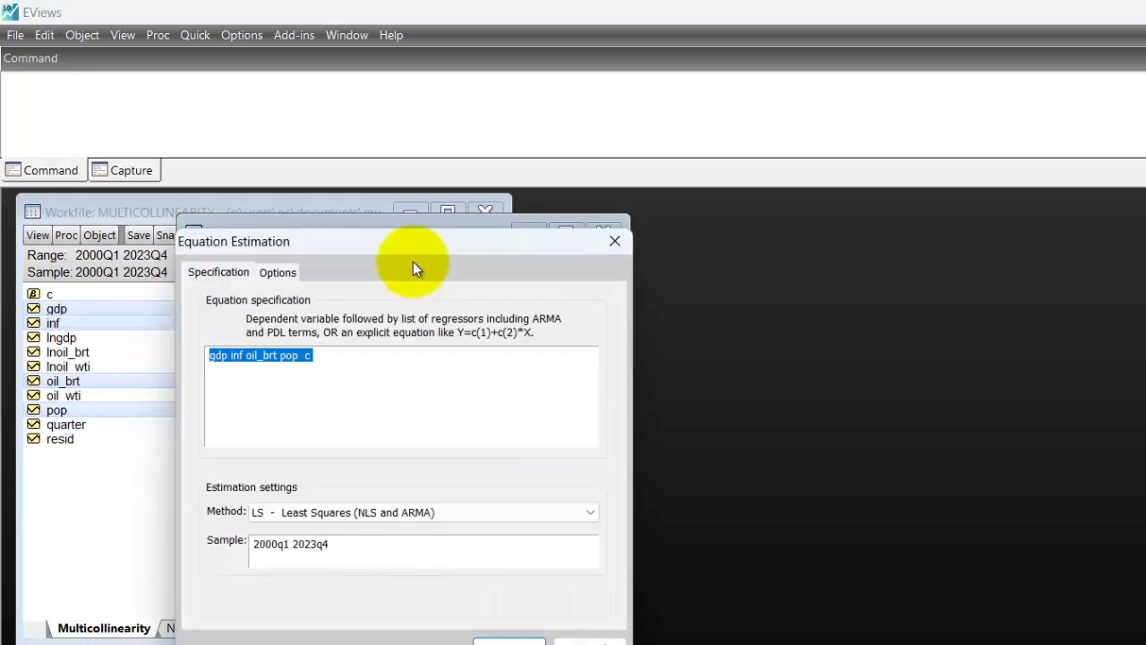
left_click(328, 375)
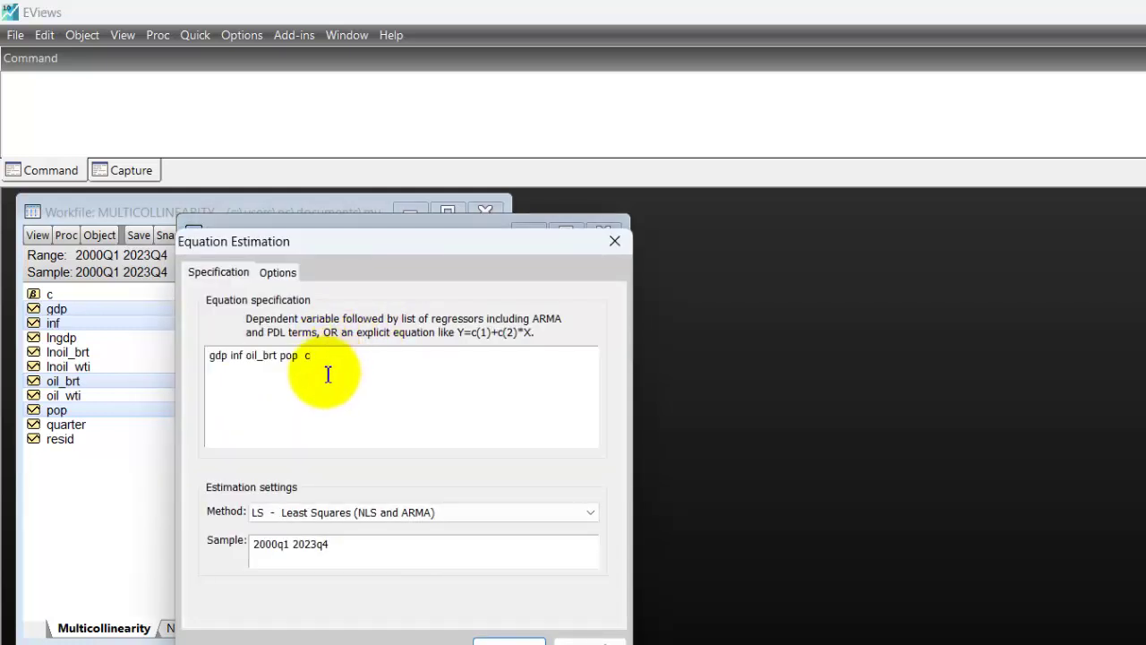
key("shift+Left")
key("shift+Left")
key("BackSpace")
left_click(232, 355)
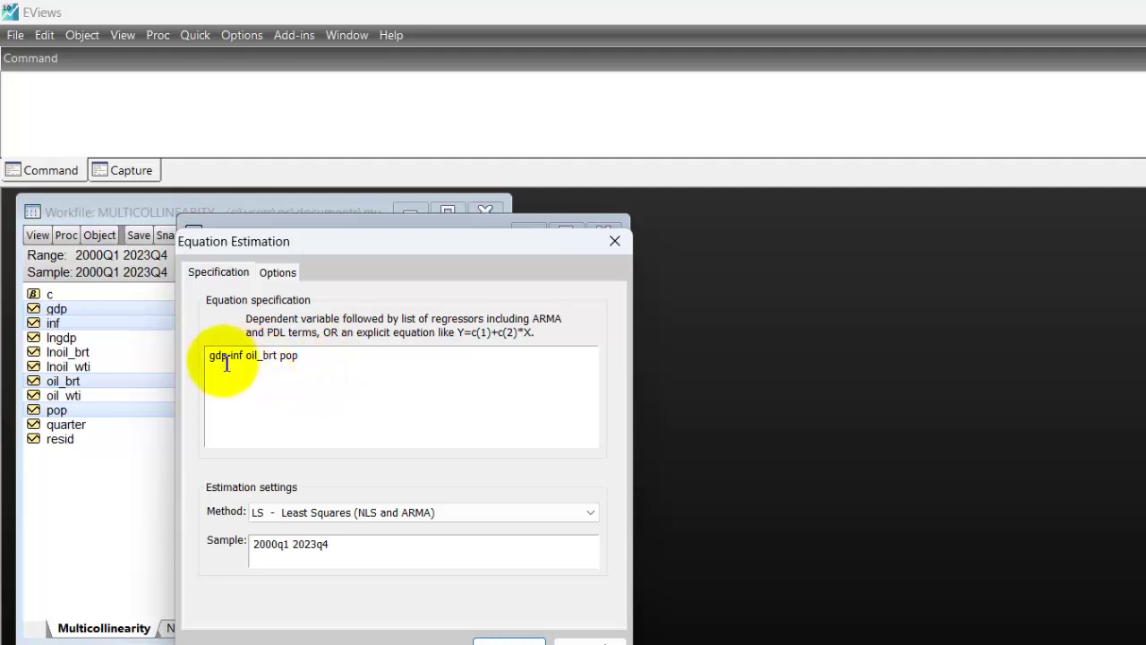
type("c ")
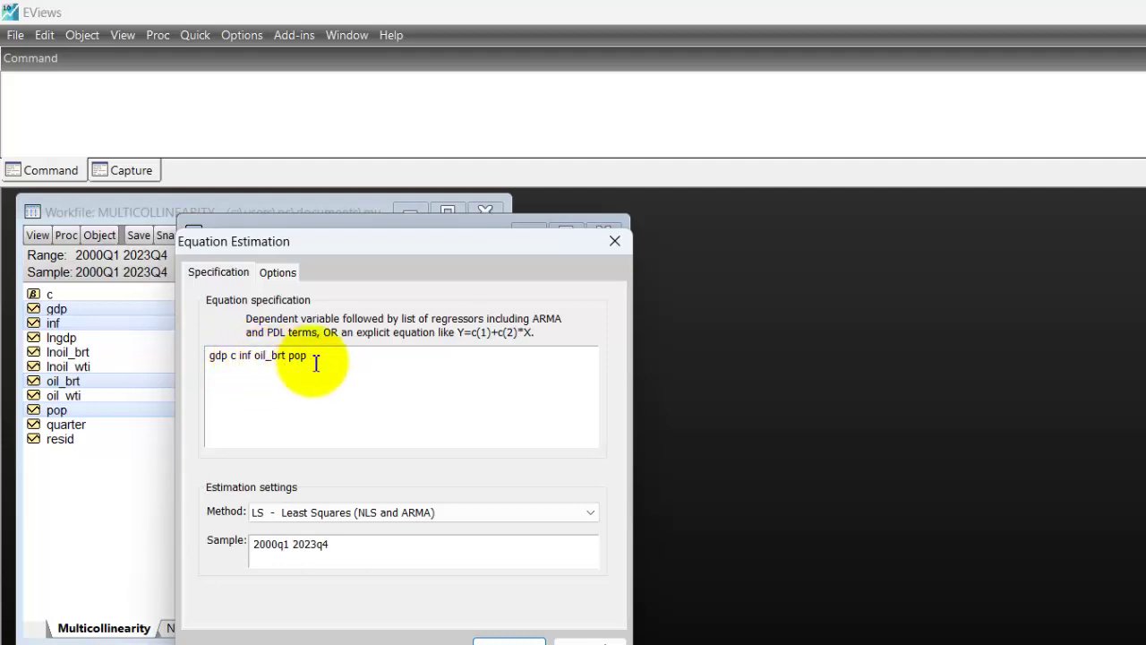
type("gdp(-1)")
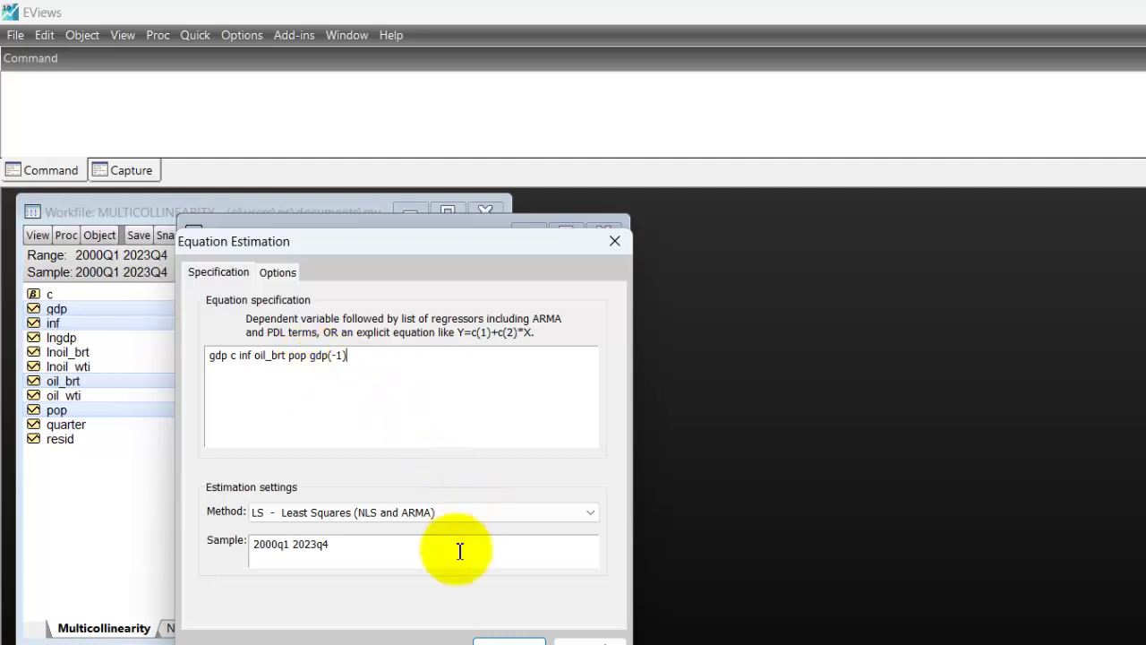
left_click(508, 640)
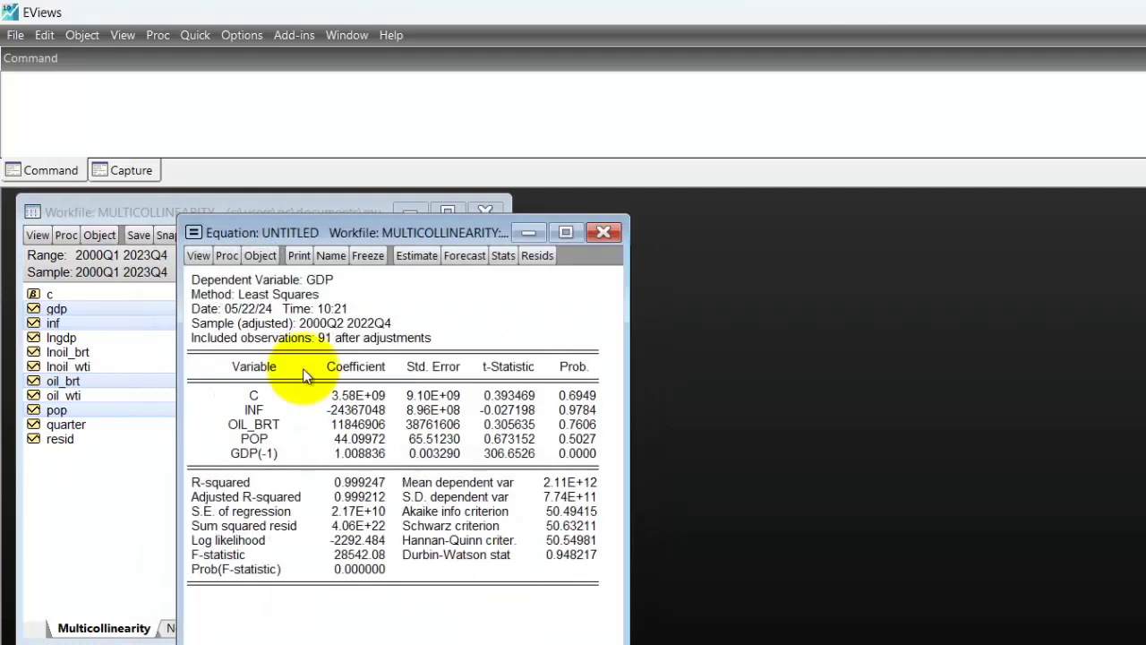
Rerun the 2-lag Breusch-Godfrey LM test and note Prob. F of 0.0000
left_click(194, 260)
mouse_move(338, 436)
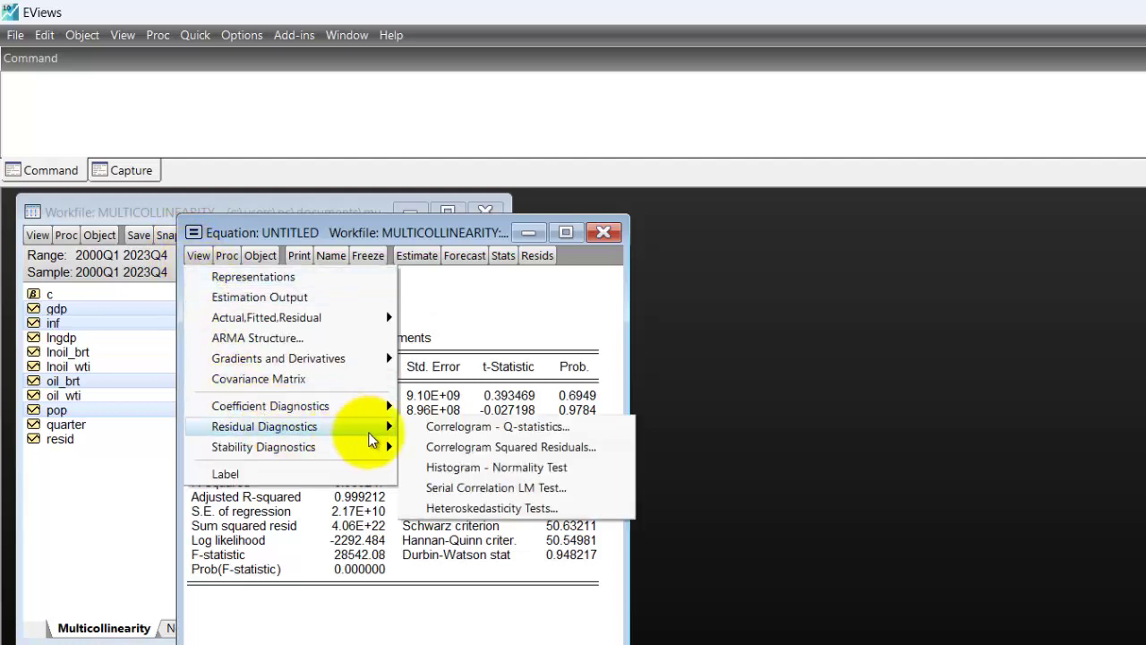
left_click(503, 491)
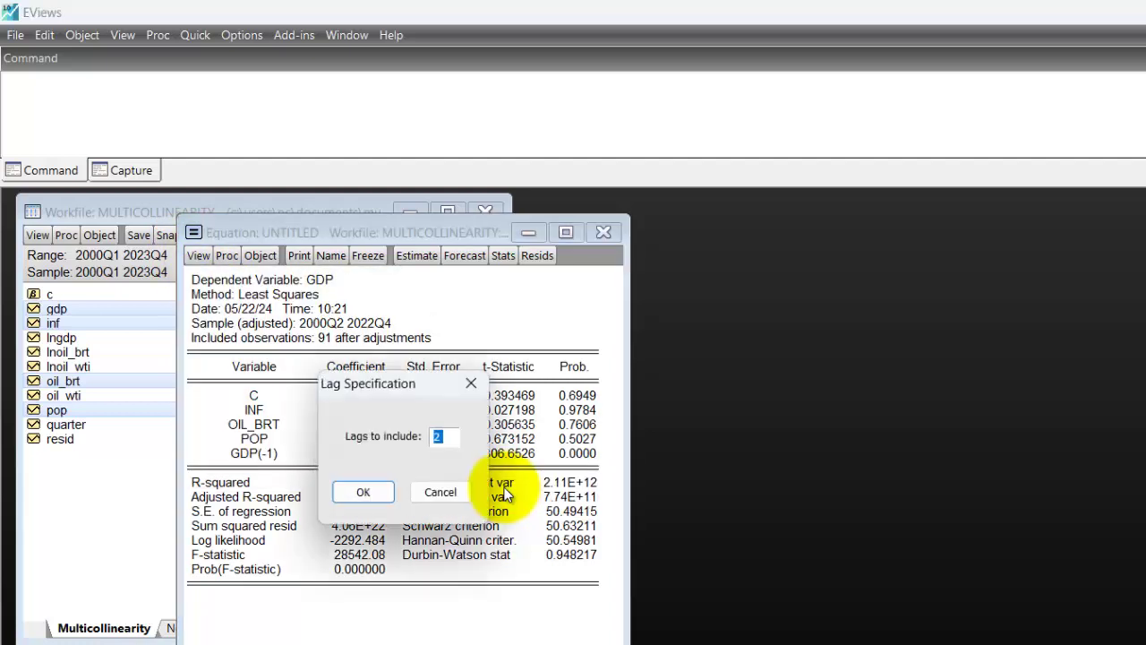
left_click(365, 491)
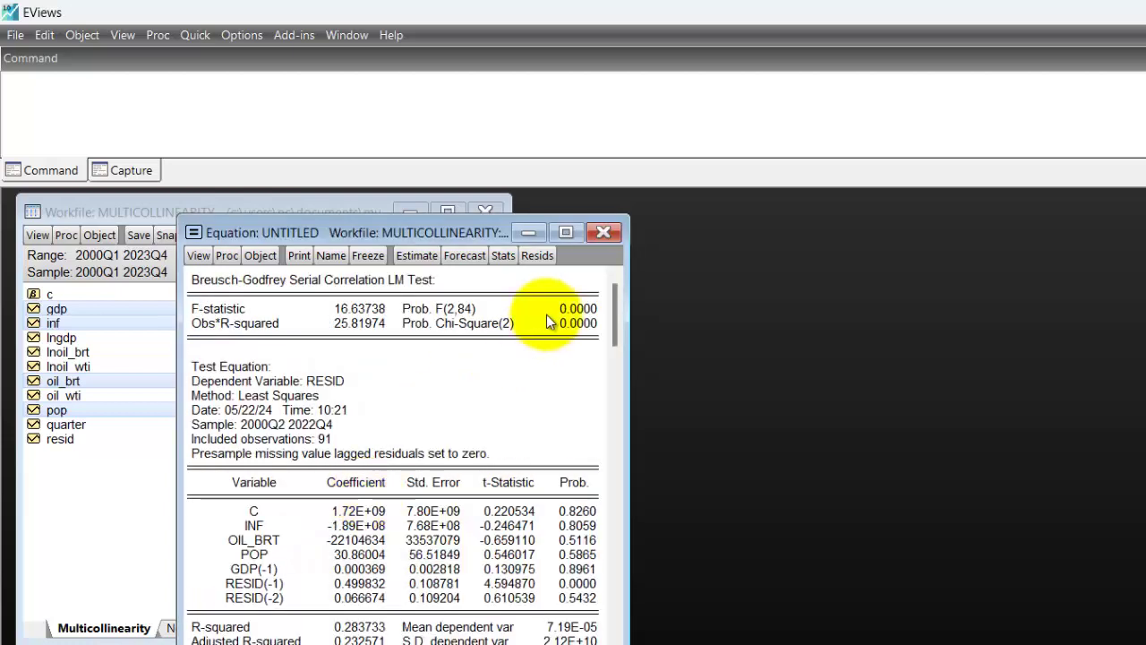
left_click(588, 310)
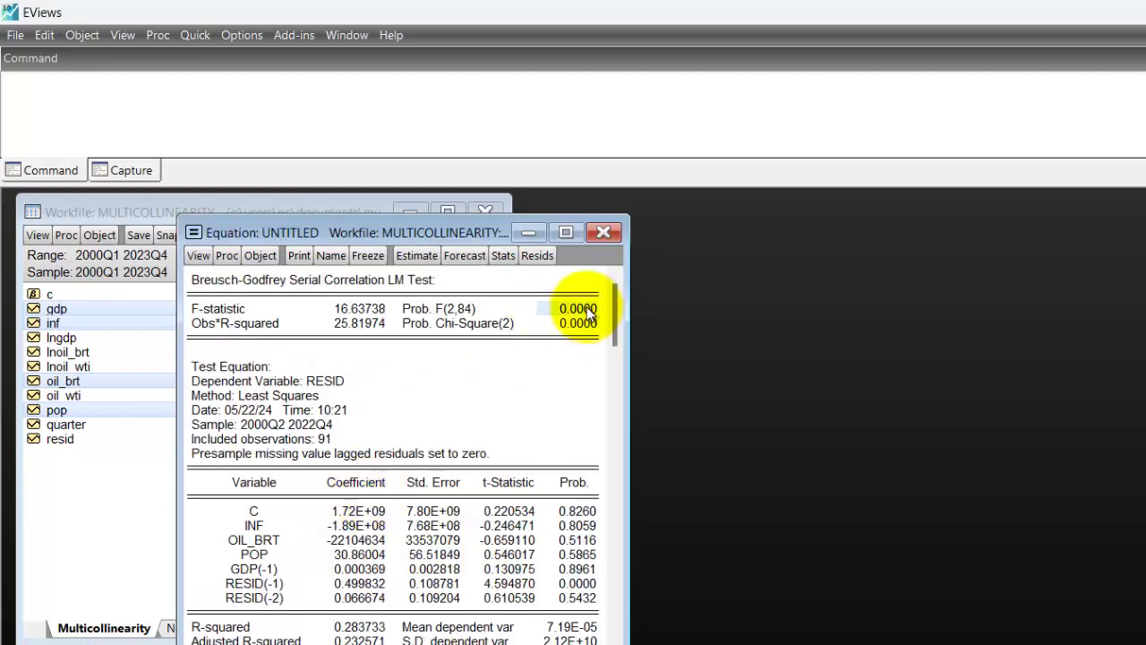
Add gdp(-2) to the specification, re-estimate, and note the Durbin-Watson stat 2.079500
left_click(408, 250)
left_click(414, 358)
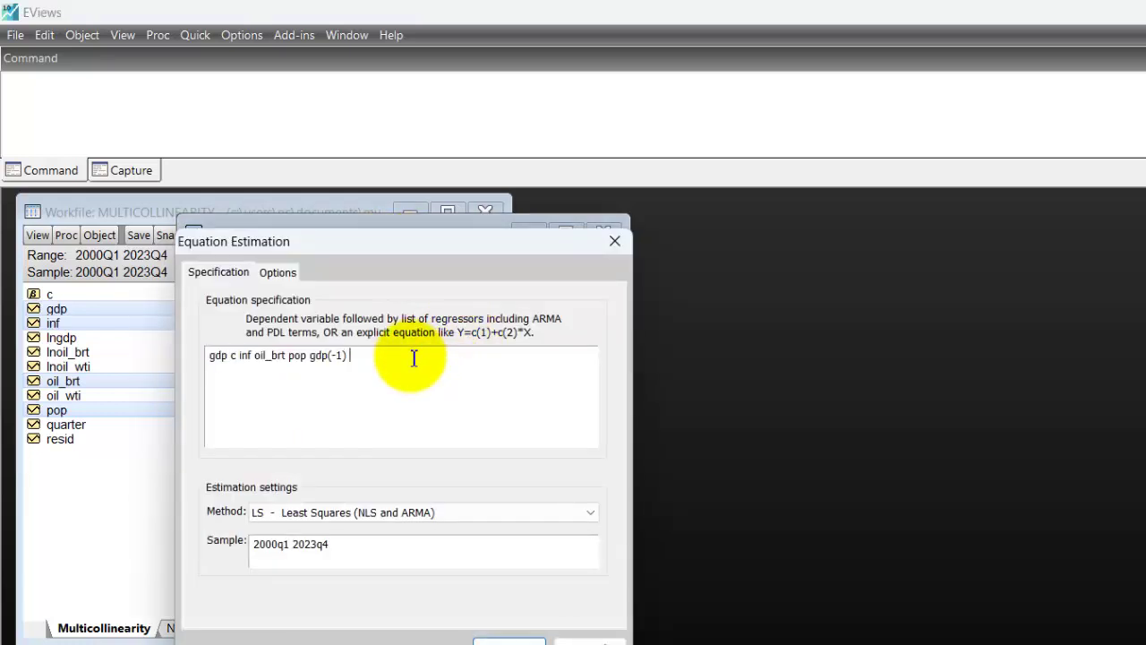
type("gdp")
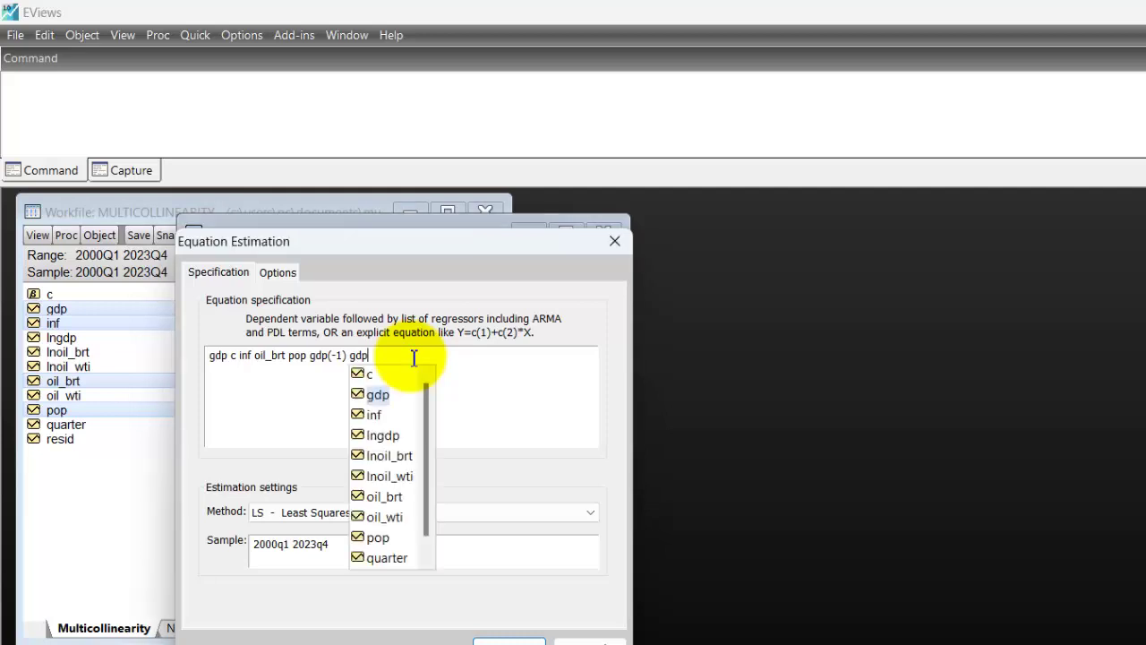
type("(")
type("-2")
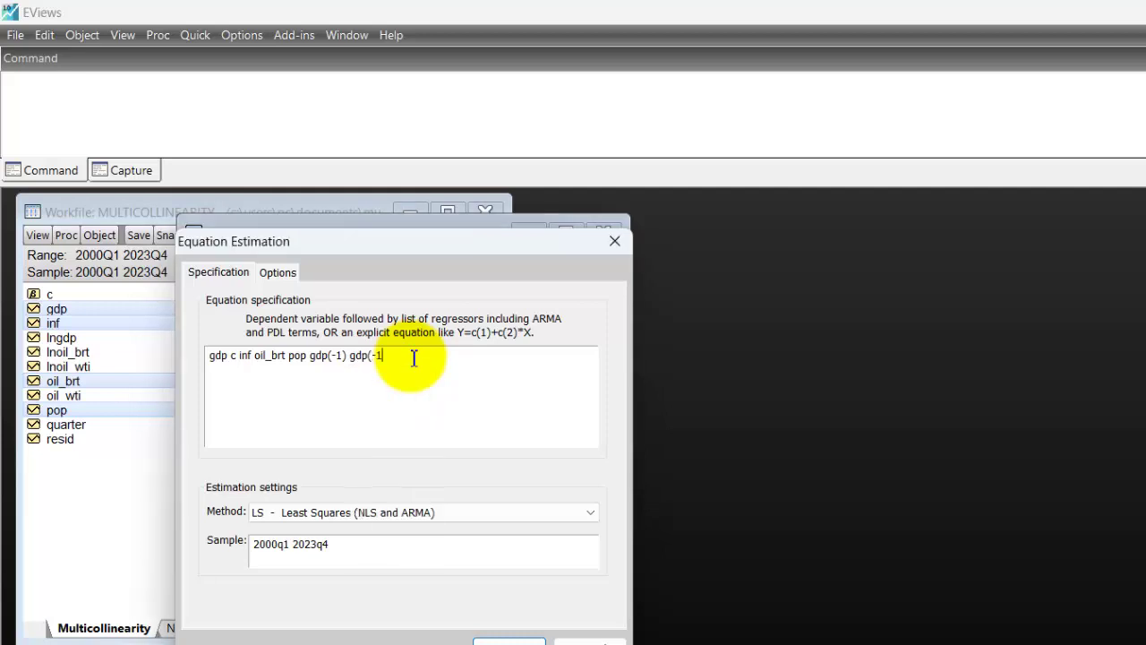
type(")")
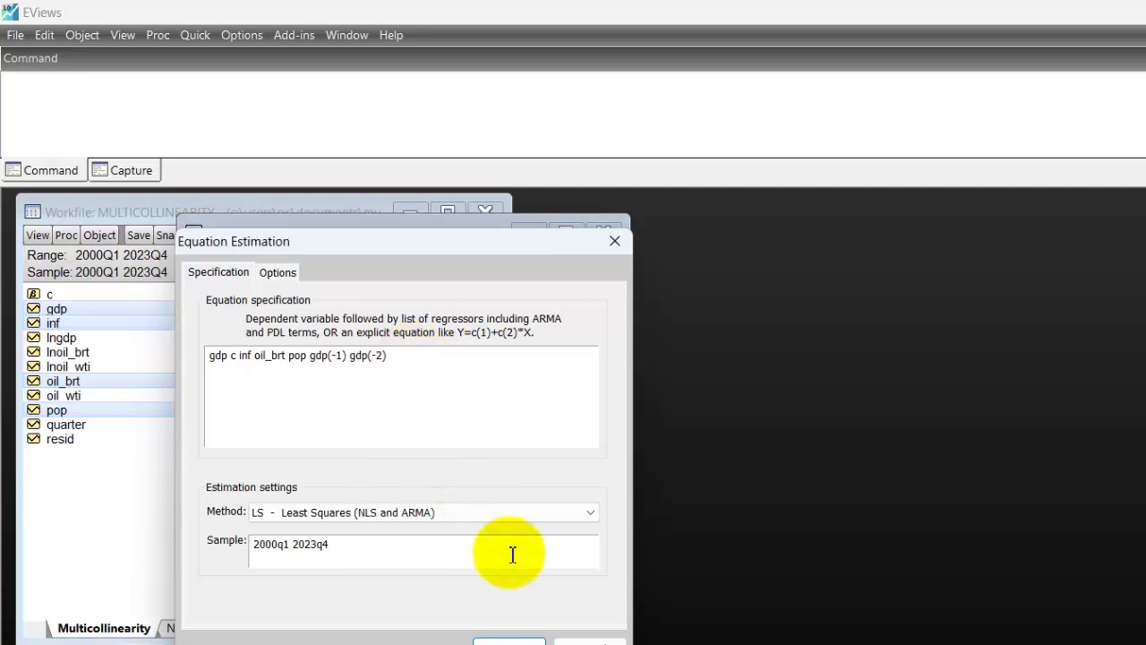
left_click(507, 640)
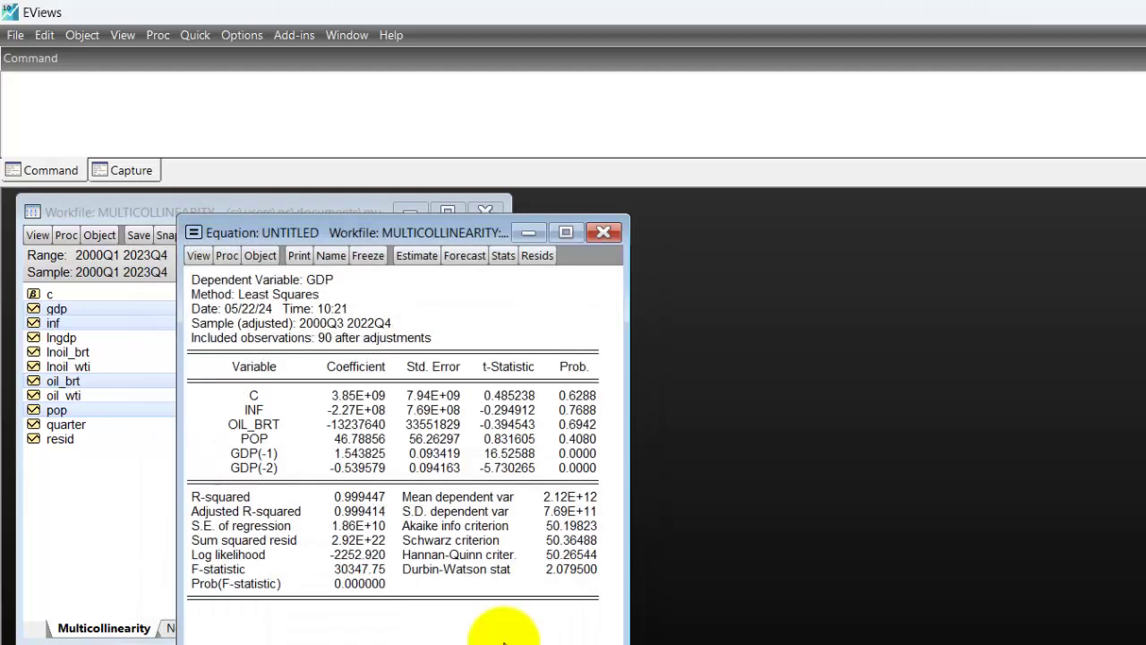
left_click(461, 572)
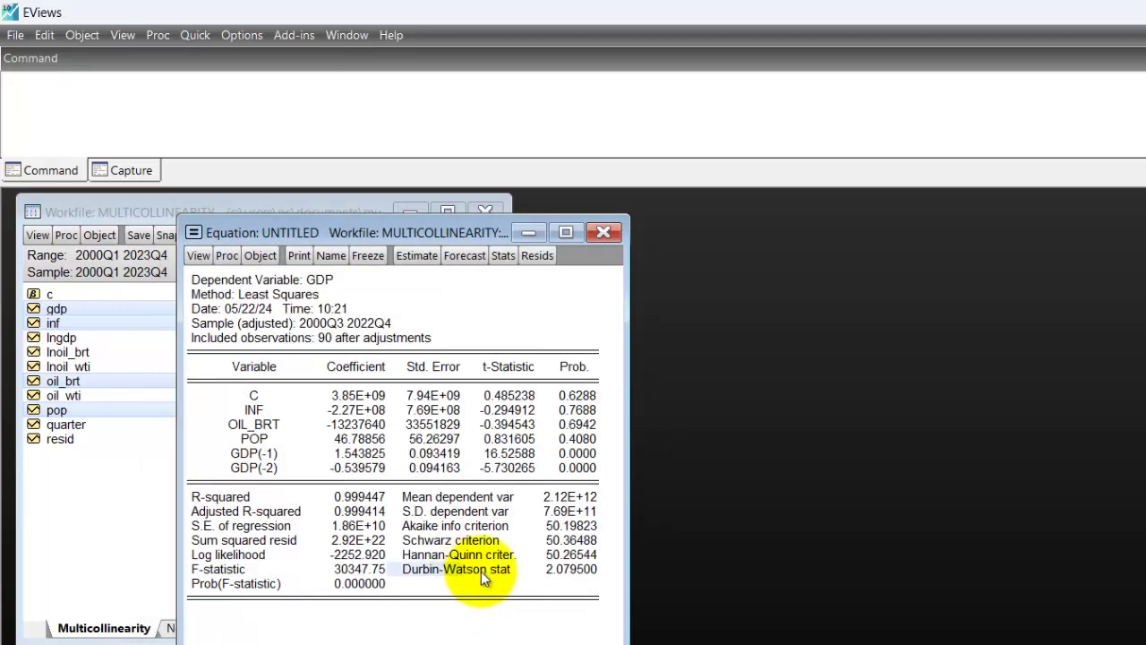
left_click(570, 572)
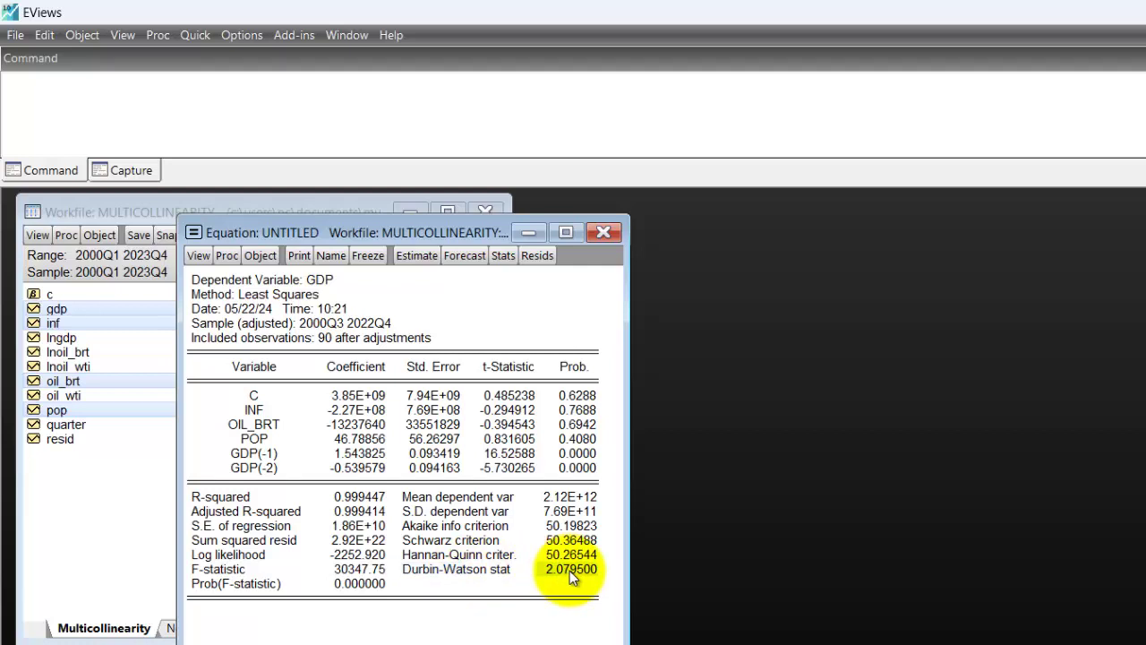
Run the 2-lag Serial Correlation LM Test and read Prob. F(2,82) of 0.5419
left_click(197, 256)
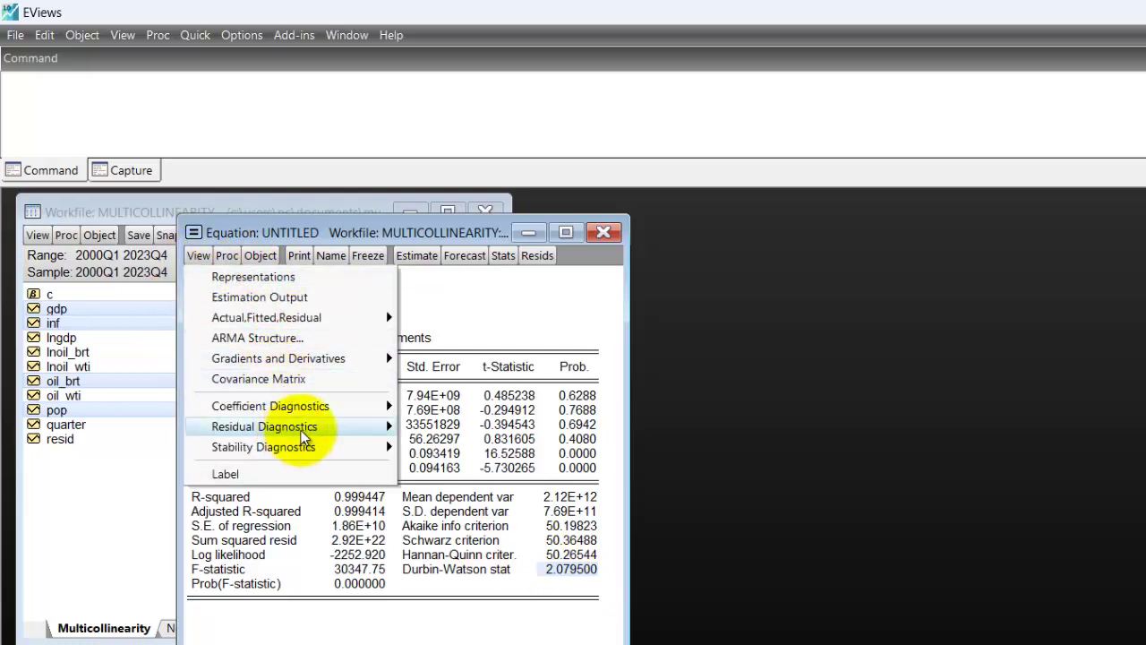
mouse_move(306, 437)
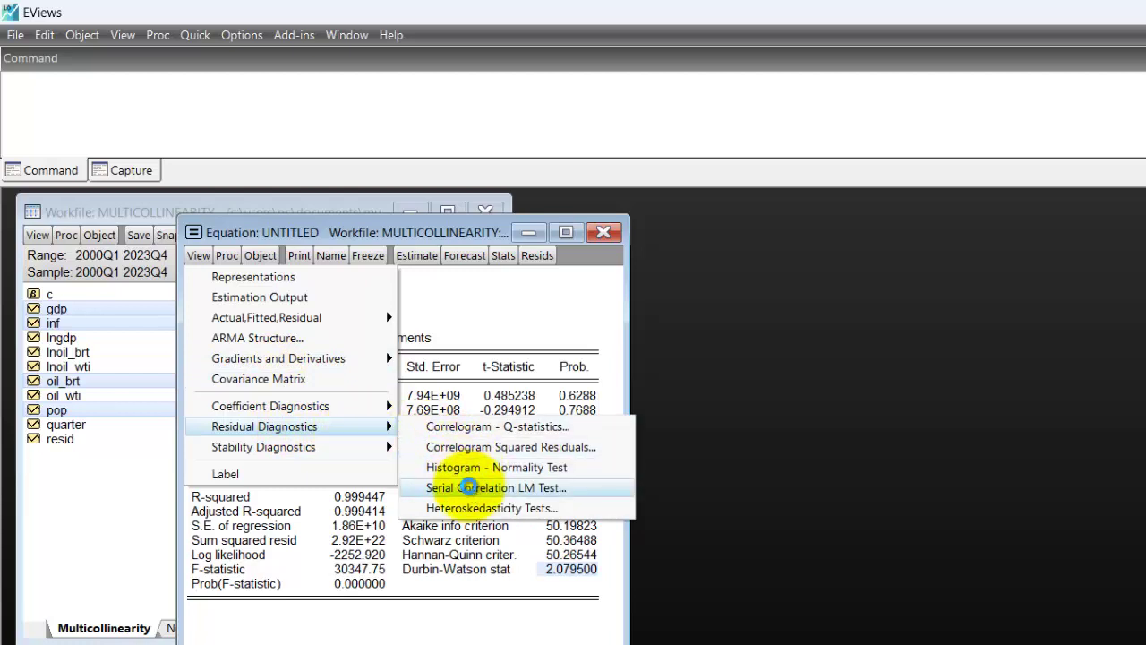
left_click(470, 488)
left_click(364, 492)
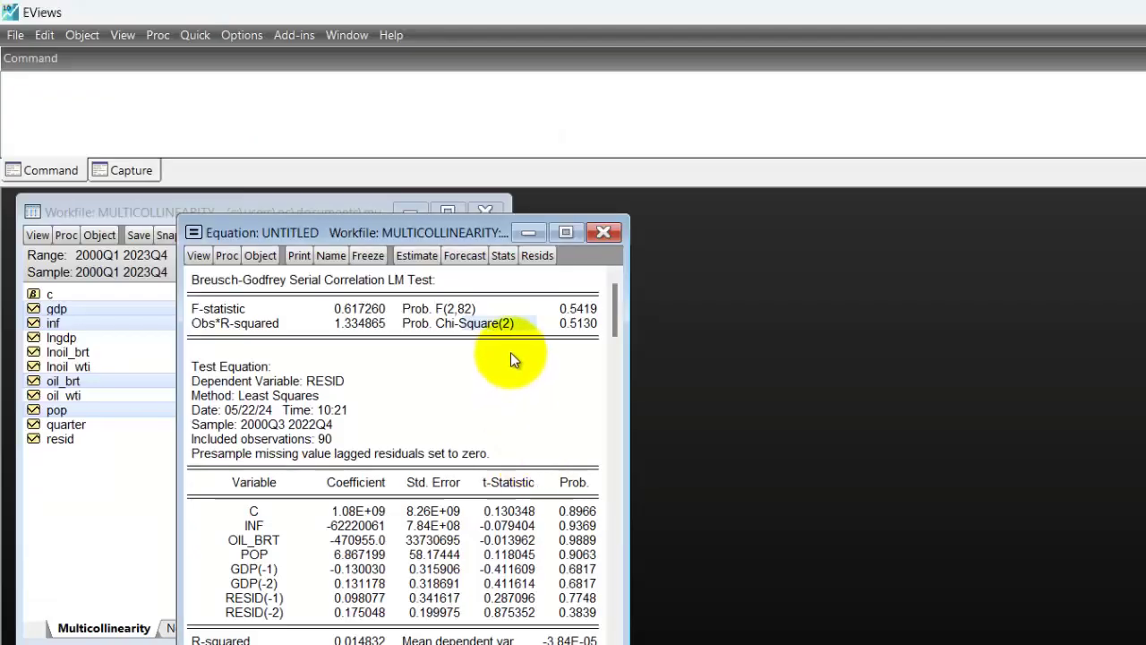
left_click(472, 309)
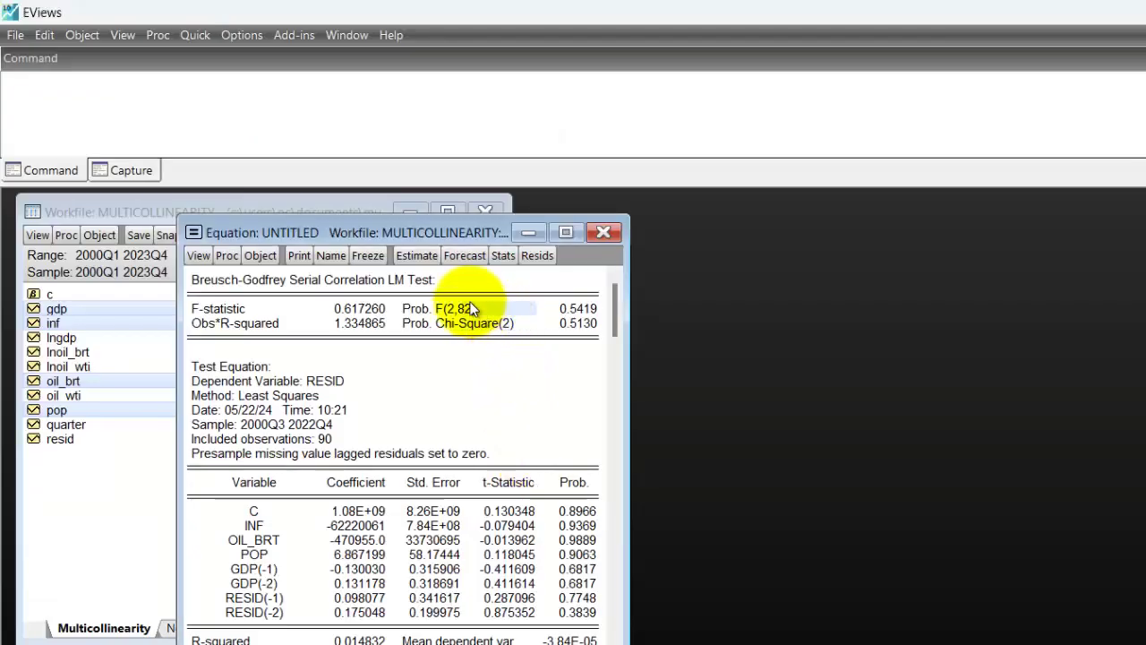